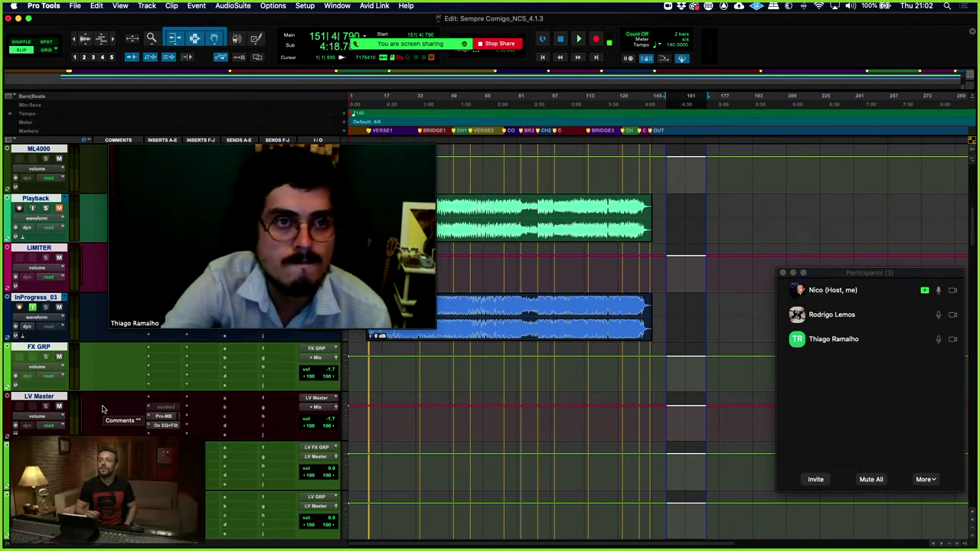
Move the floating meeting video off the track controls and show both remote participants as thumbnails over the upper timeline
{"action": "left_click_drag", "start_coordinate": [247, 146], "coordinate": [693, 58]}
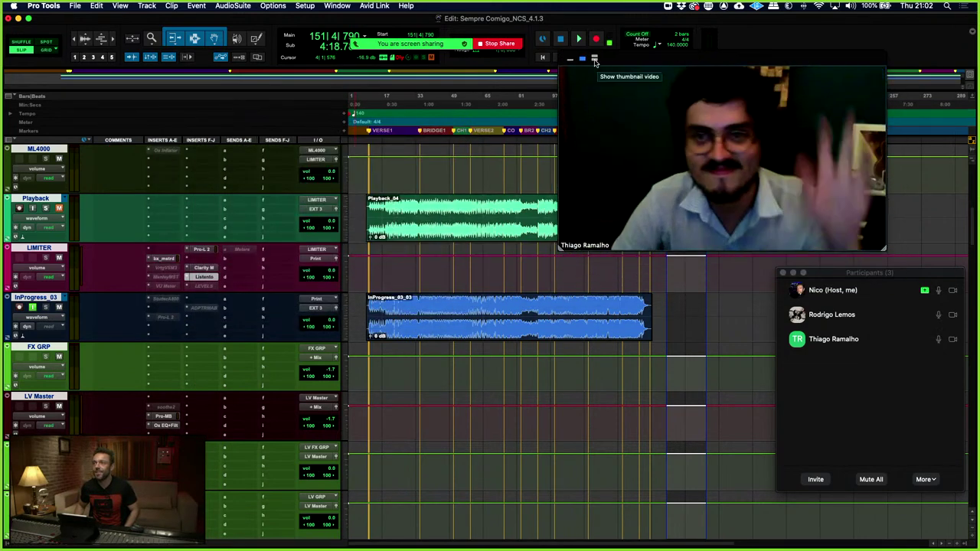
{"action": "left_click", "coordinate": [594, 61]}
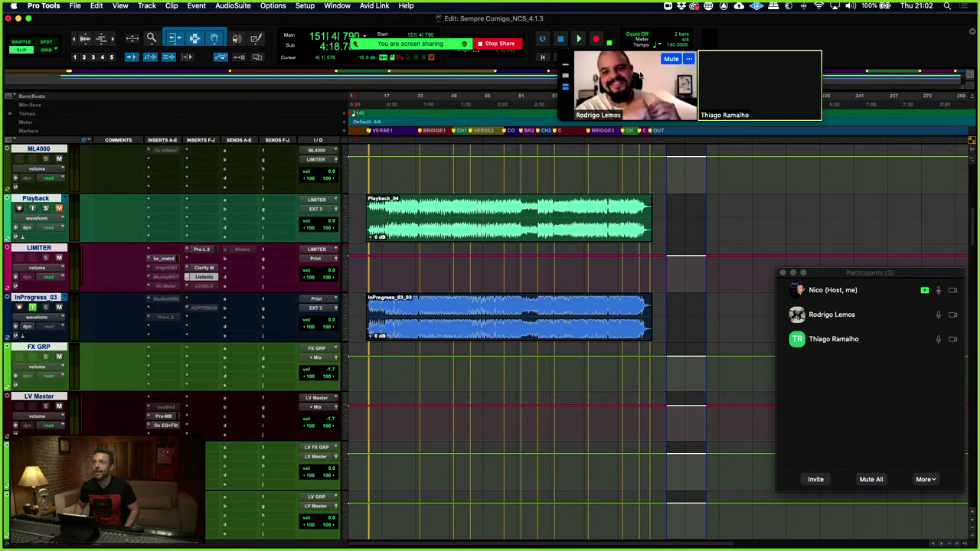
{"action": "left_click_drag", "start_coordinate": [562, 121], "coordinate": [386, 177]}
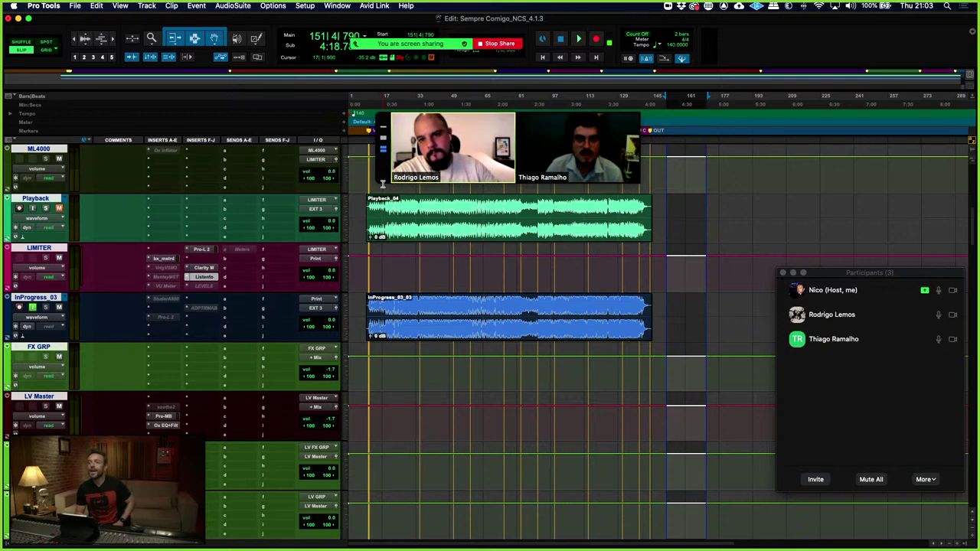
Switch the floating meeting video to the active speaker only, enlarge it, and position it over the Playback track's clip
{"action": "mouse_move", "coordinate": [638, 175]}
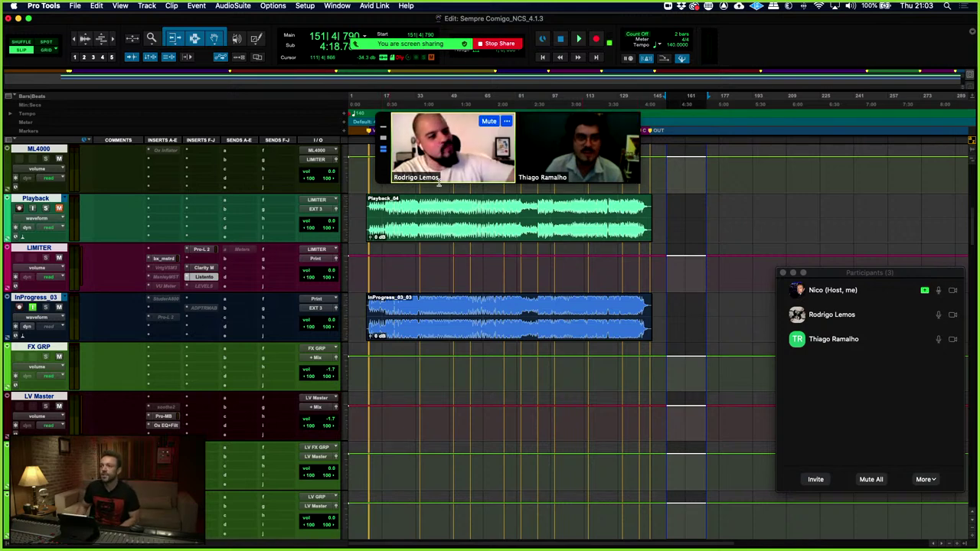
{"action": "left_click", "coordinate": [383, 137]}
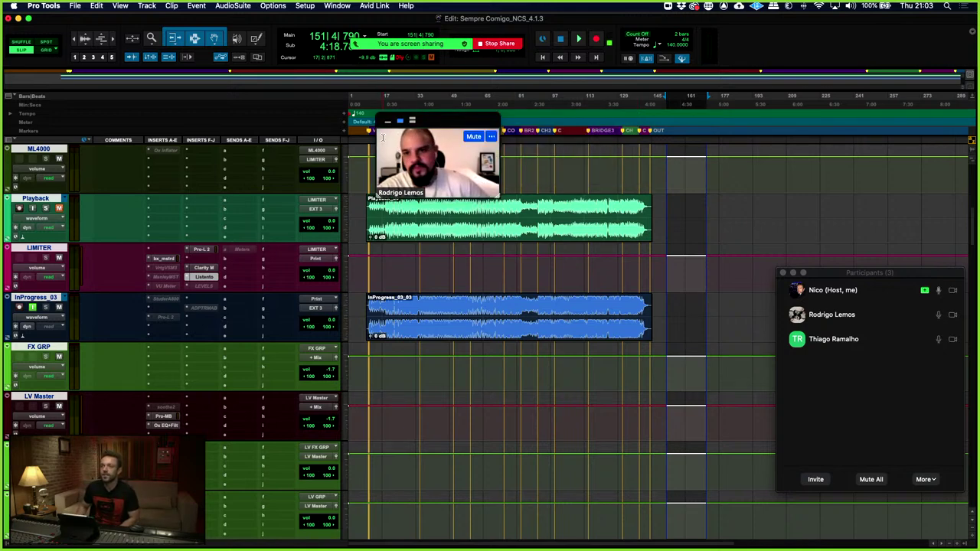
{"action": "left_click_drag", "start_coordinate": [497, 196], "coordinate": [674, 295]}
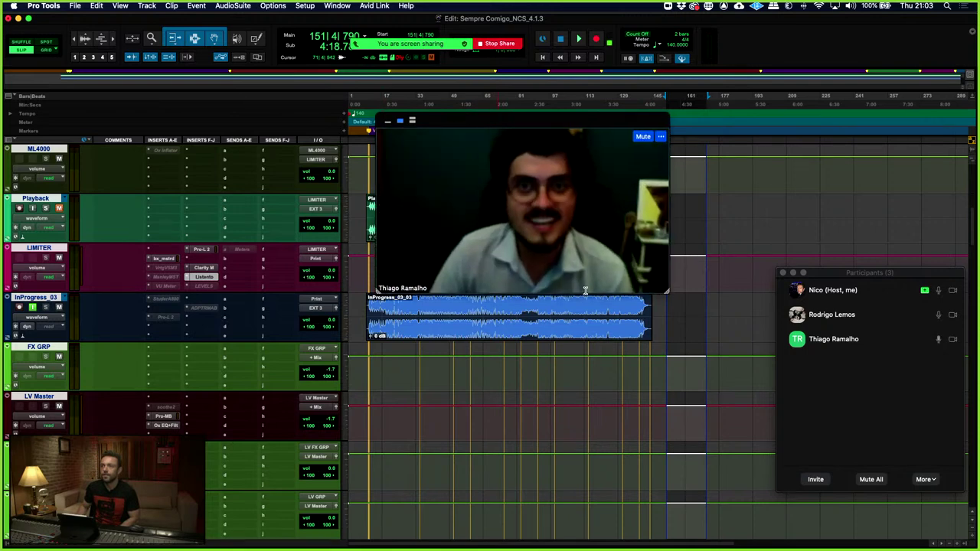
{"action": "left_click_drag", "start_coordinate": [546, 124], "coordinate": [528, 115]}
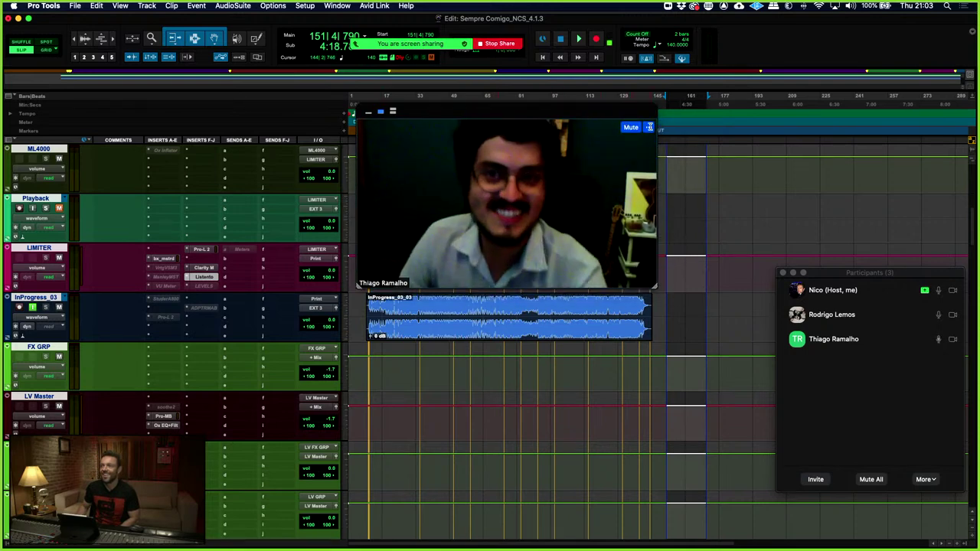
Allow the displayed participant to record local files and move the speaker video to the empty timeline area past the song's end
{"action": "left_click", "coordinate": [649, 127]}
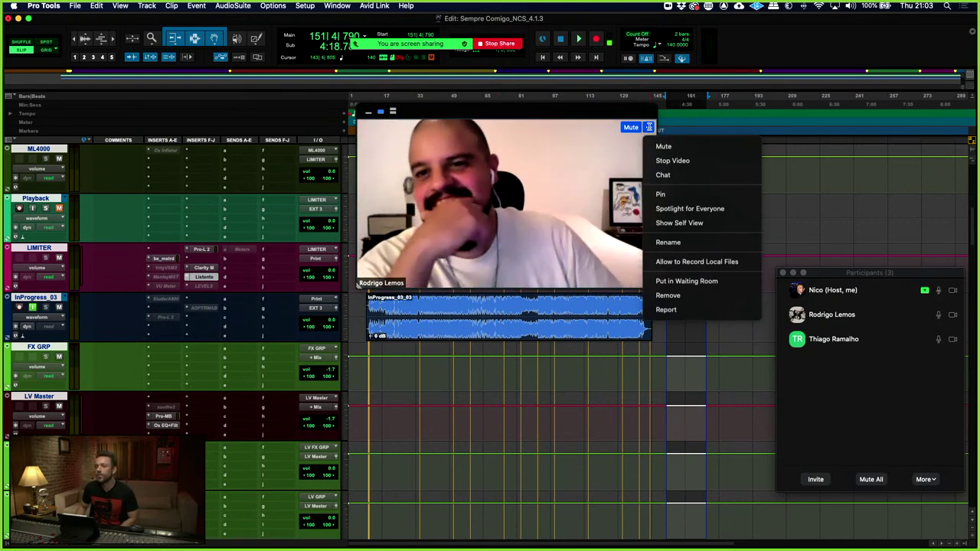
{"action": "left_click", "coordinate": [695, 259]}
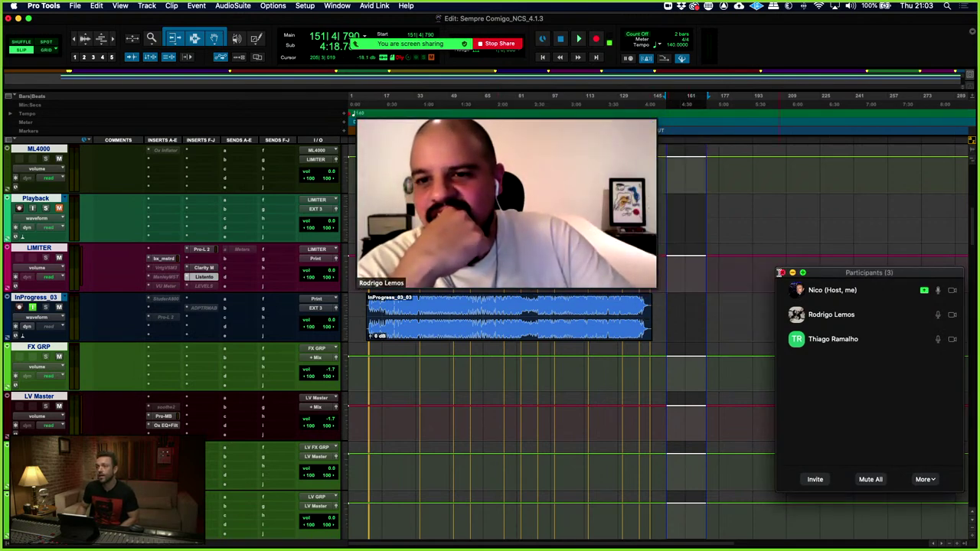
{"action": "left_click_drag", "start_coordinate": [479, 115], "coordinate": [784, 55]}
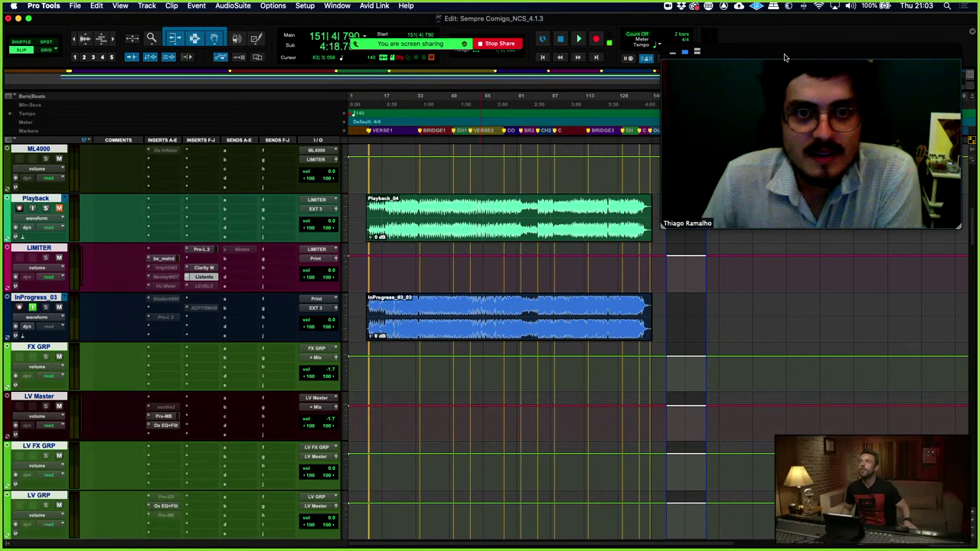
{"action": "left_click_drag", "start_coordinate": [784, 57], "coordinate": [779, 55]}
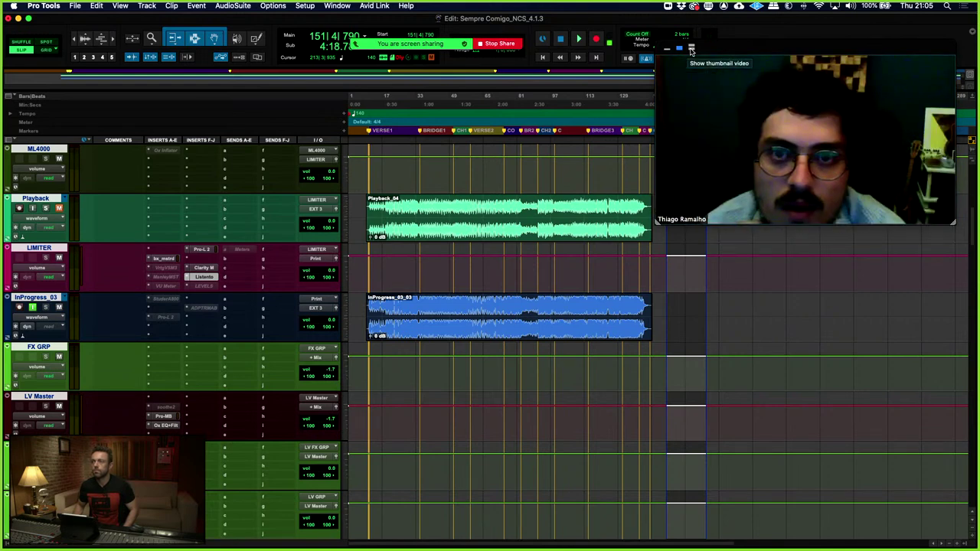
Collapse the floating meeting video to the compact bar that names who is talking, and shift it over the timeline rulers
{"action": "left_click", "coordinate": [691, 50]}
{"action": "left_click_drag", "start_coordinate": [692, 51], "coordinate": [598, 75]}
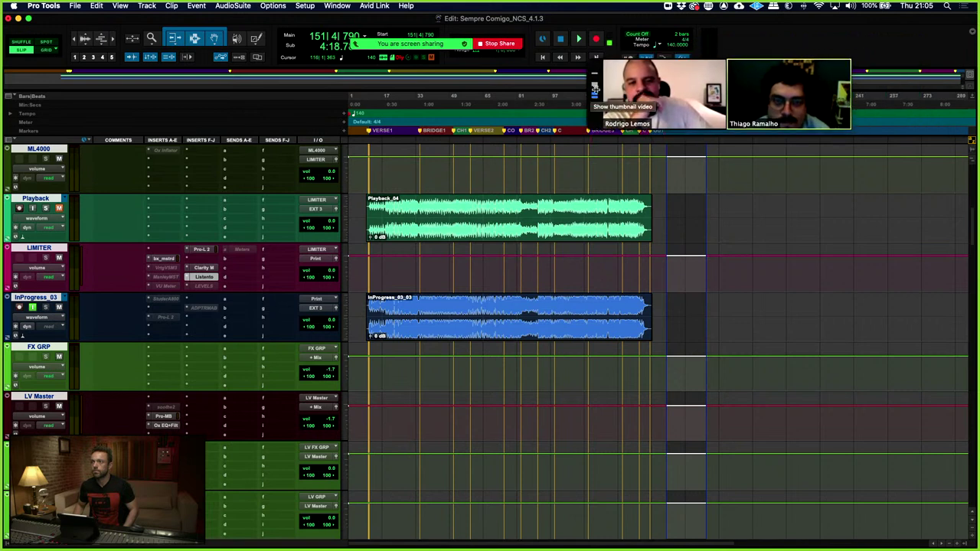
{"action": "left_click", "coordinate": [598, 74]}
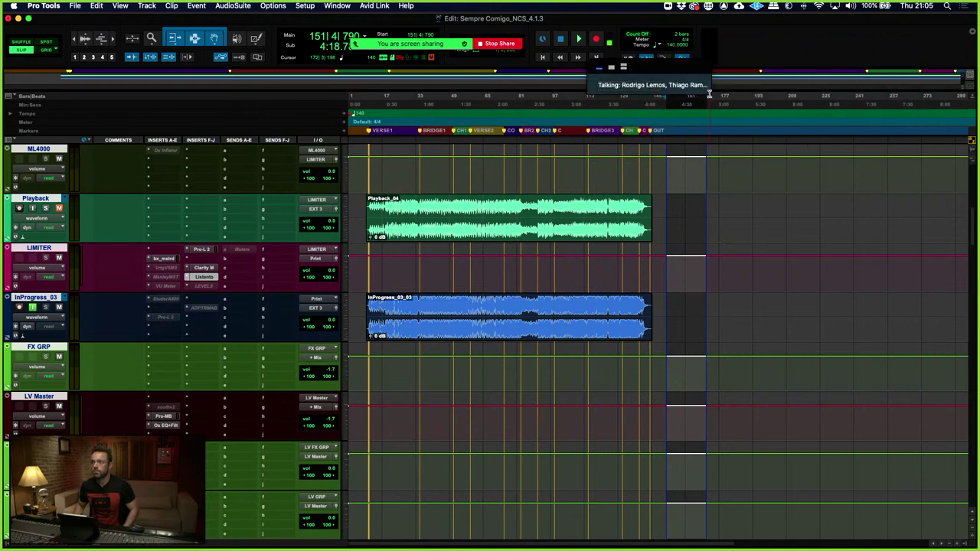
{"action": "left_click_drag", "start_coordinate": [708, 91], "coordinate": [709, 121]}
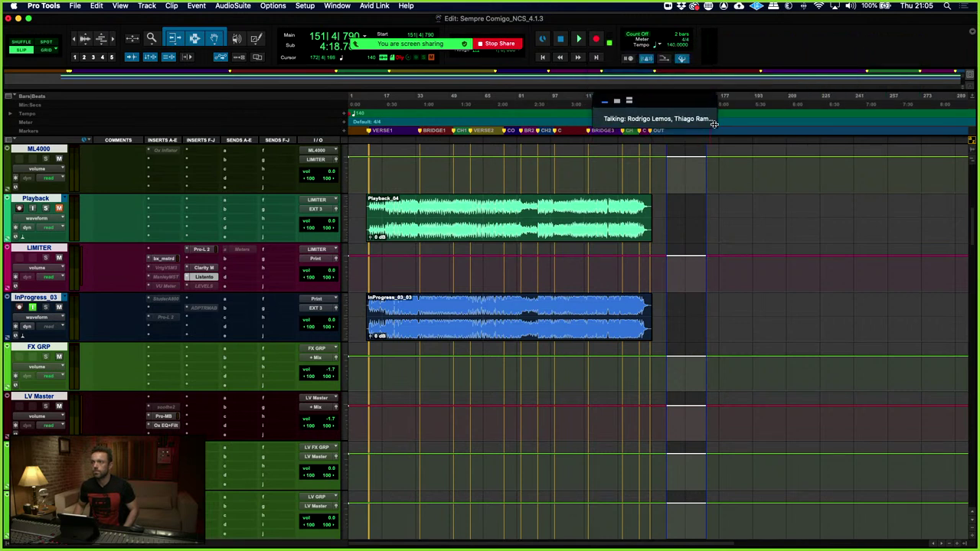
Restore the meeting video as thumbnails of both participants and place them over the end of the song, clear of most clips
{"action": "left_click", "coordinate": [617, 103]}
{"action": "left_click_drag", "start_coordinate": [591, 179], "coordinate": [432, 306]}
{"action": "left_click", "coordinate": [422, 100]}
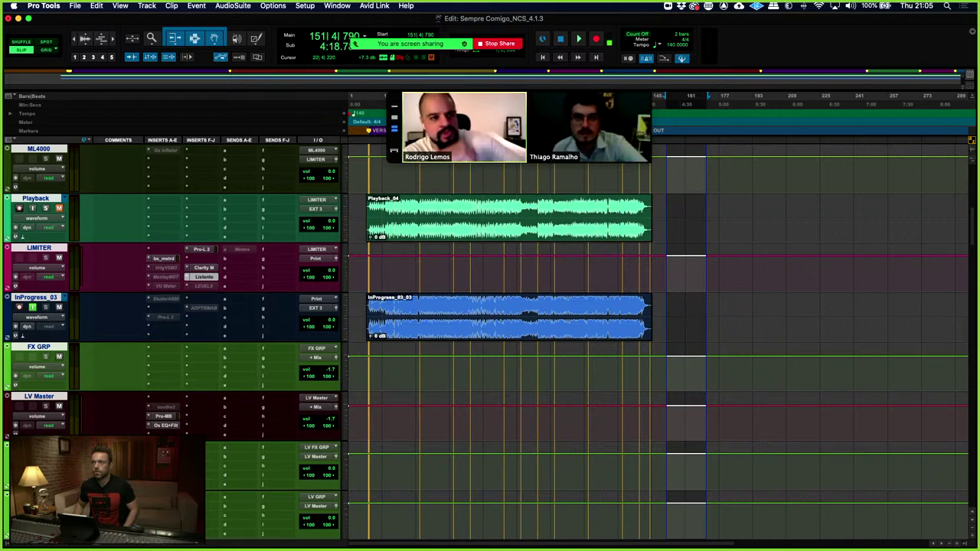
{"action": "left_click_drag", "start_coordinate": [465, 148], "coordinate": [599, 151]}
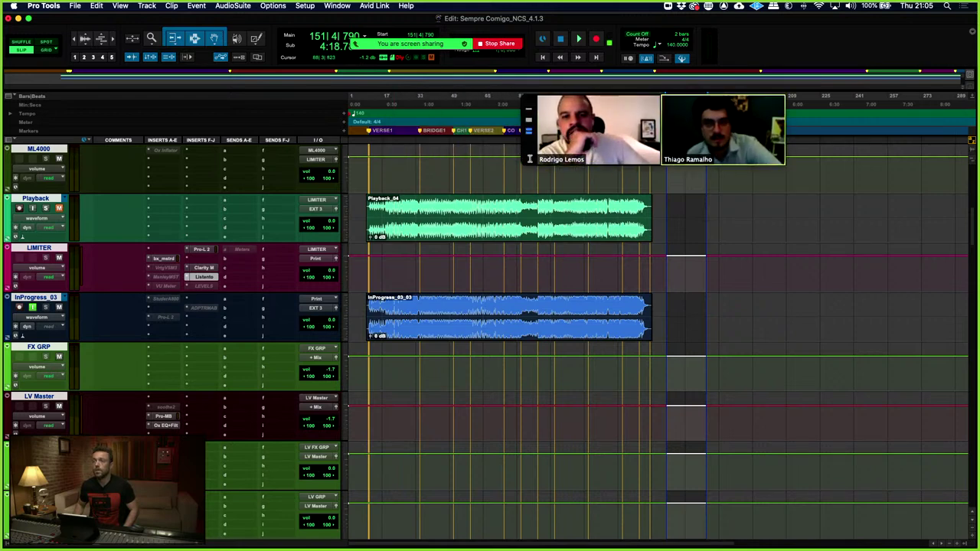
{"action": "left_click_drag", "start_coordinate": [576, 136], "coordinate": [469, 167]}
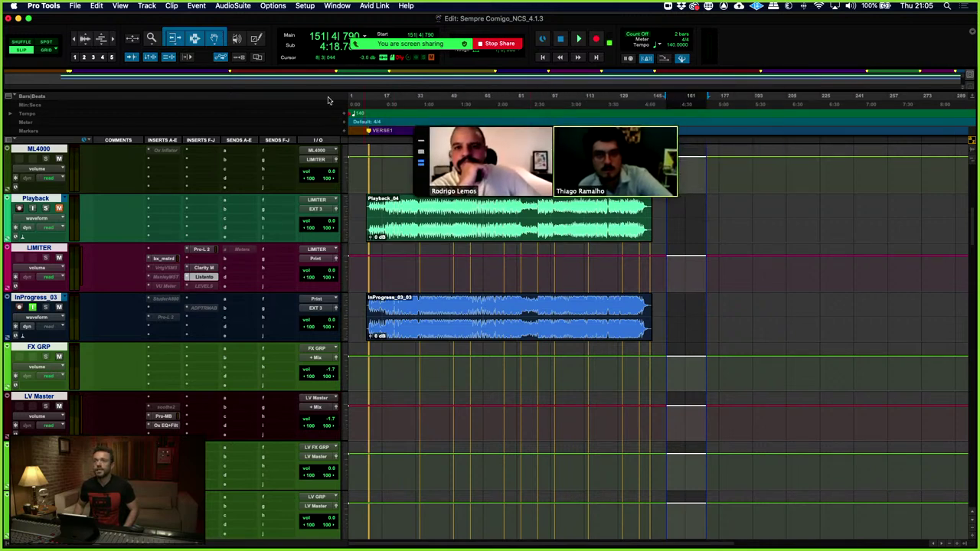
{"action": "mouse_move", "coordinate": [494, 46]}
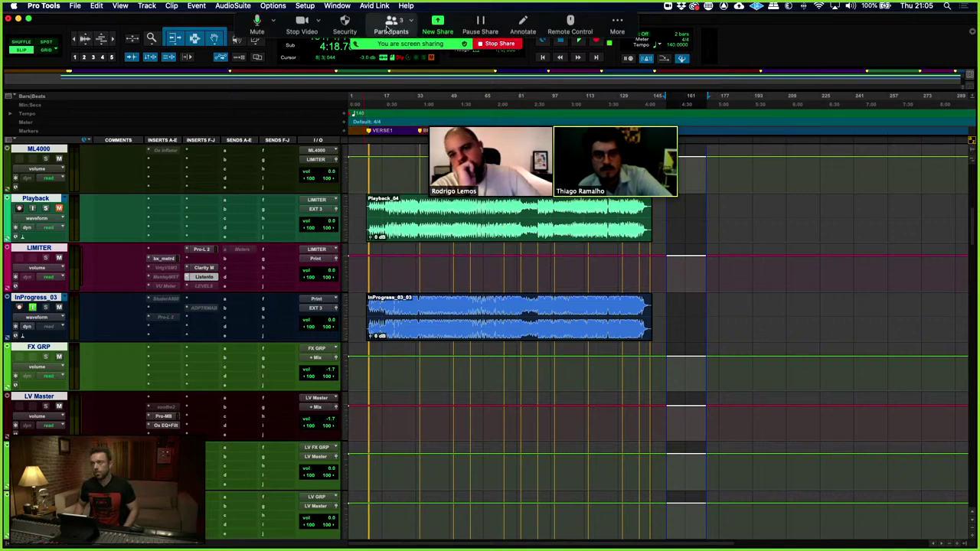
{"action": "left_click_drag", "start_coordinate": [442, 183], "coordinate": [617, 192]}
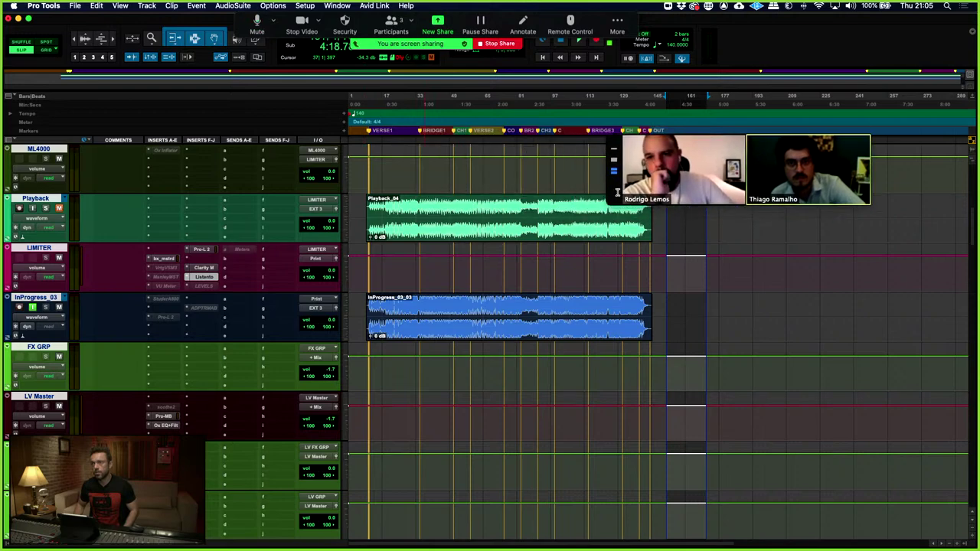
Look through the session's track layout, from the group and master tracks down through vocals, backing vocals, keys, bass, effects and drums
{"action": "scroll", "coordinate": [505, 360], "scroll_direction": "down", "scroll_amount": 10}
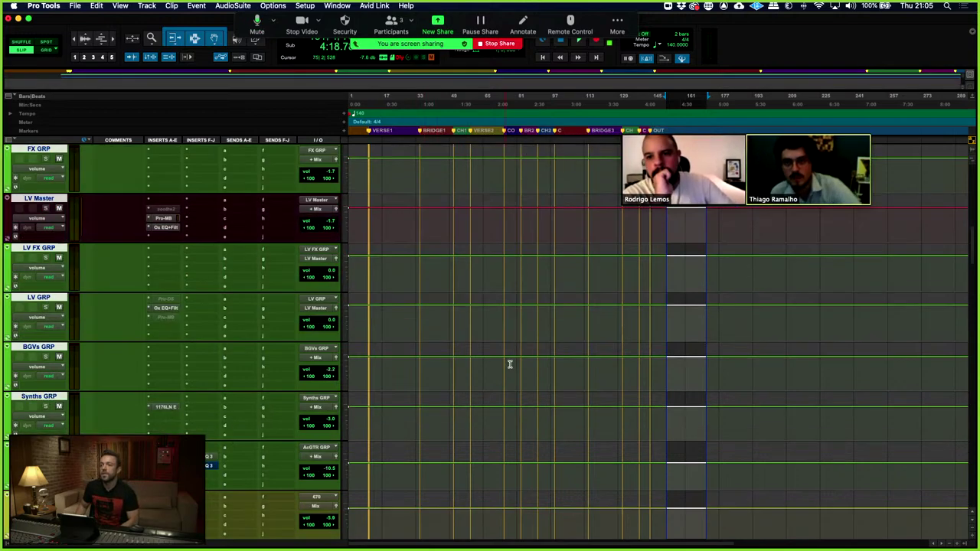
{"action": "scroll", "coordinate": [510, 364], "scroll_direction": "down", "scroll_amount": 10}
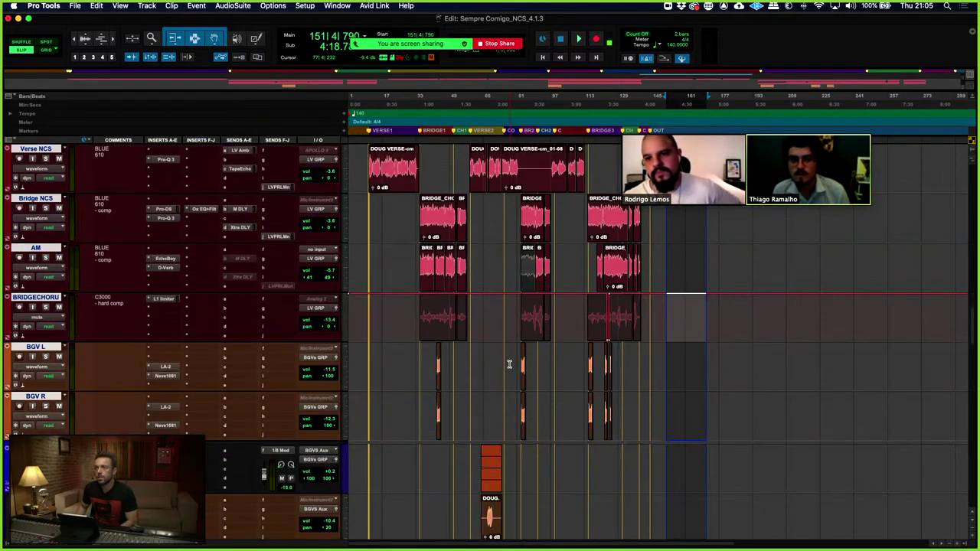
{"action": "scroll", "coordinate": [528, 301], "scroll_direction": "down", "scroll_amount": 6}
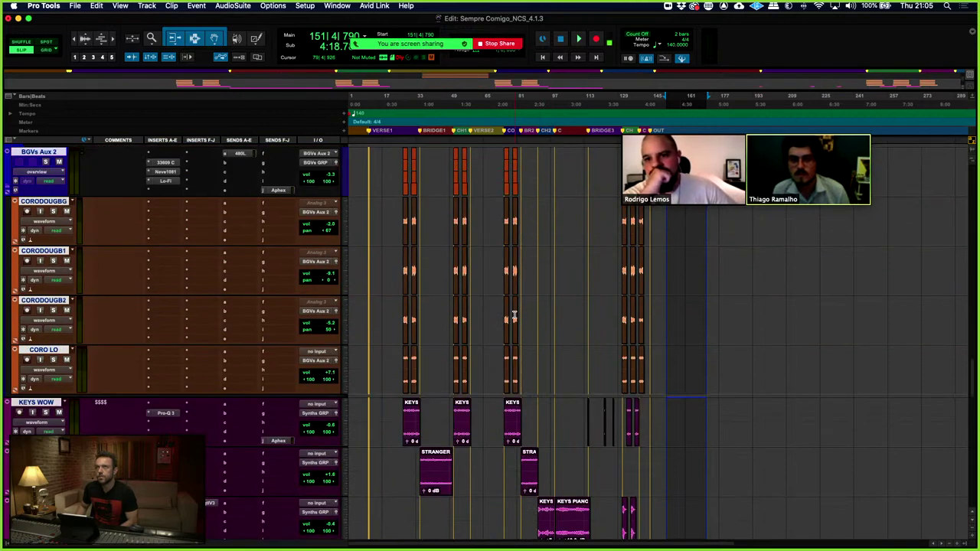
{"action": "mouse_move", "coordinate": [640, 201]}
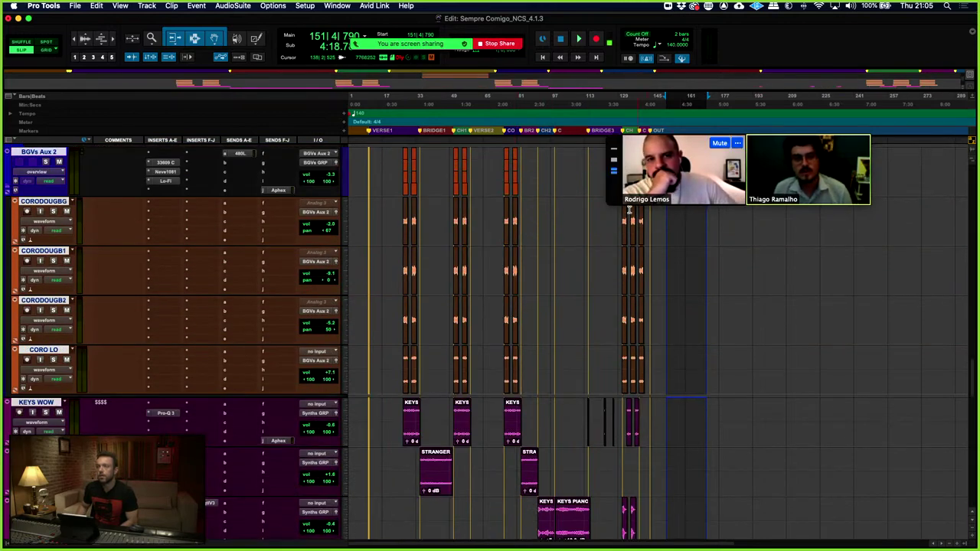
{"action": "scroll", "coordinate": [578, 338], "scroll_direction": "down", "scroll_amount": 12}
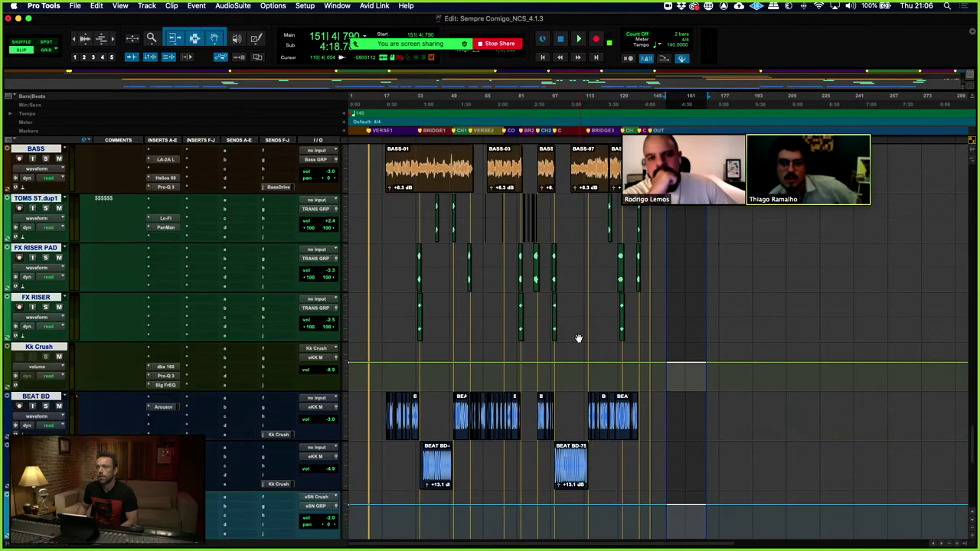
{"action": "scroll", "coordinate": [578, 337], "scroll_direction": "up", "scroll_amount": 2}
{"action": "scroll", "coordinate": [578, 337], "scroll_direction": "down", "scroll_amount": 3}
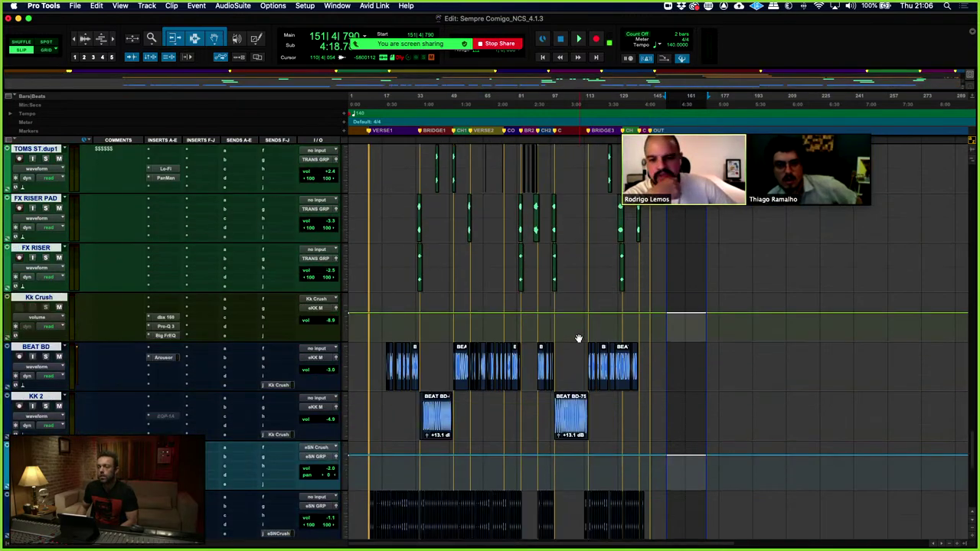
{"action": "scroll", "coordinate": [578, 337], "scroll_direction": "down", "scroll_amount": 5}
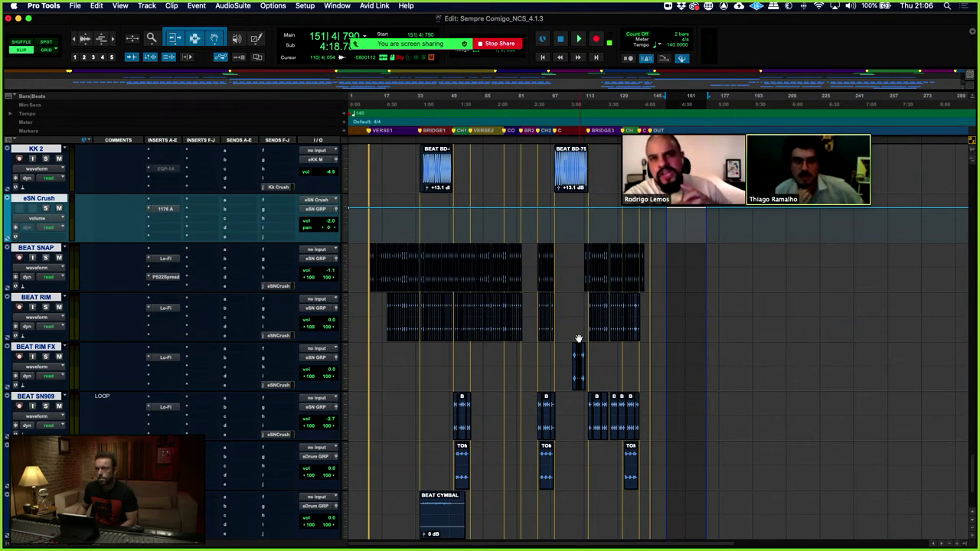
{"action": "scroll", "coordinate": [578, 338], "scroll_direction": "down", "scroll_amount": 3}
{"action": "scroll", "coordinate": [578, 337], "scroll_direction": "down", "scroll_amount": 15}
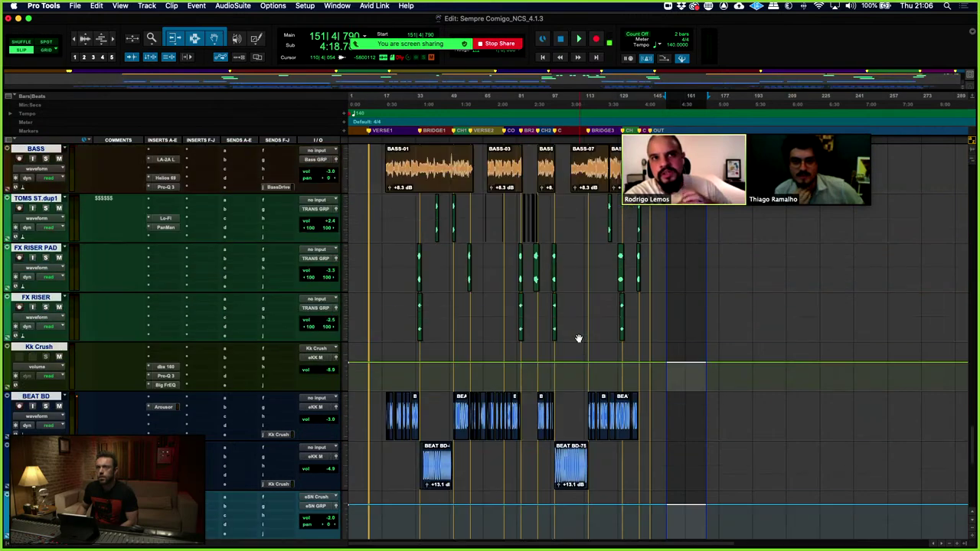
{"action": "scroll", "coordinate": [578, 337], "scroll_direction": "up", "scroll_amount": 6}
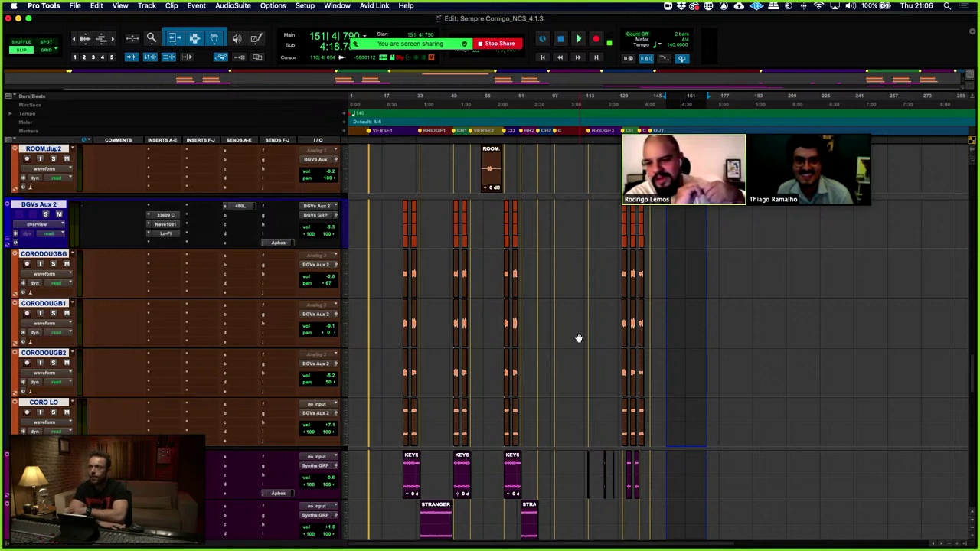
Check the computer's sound output device and volume setting
{"action": "mouse_move", "coordinate": [701, 159]}
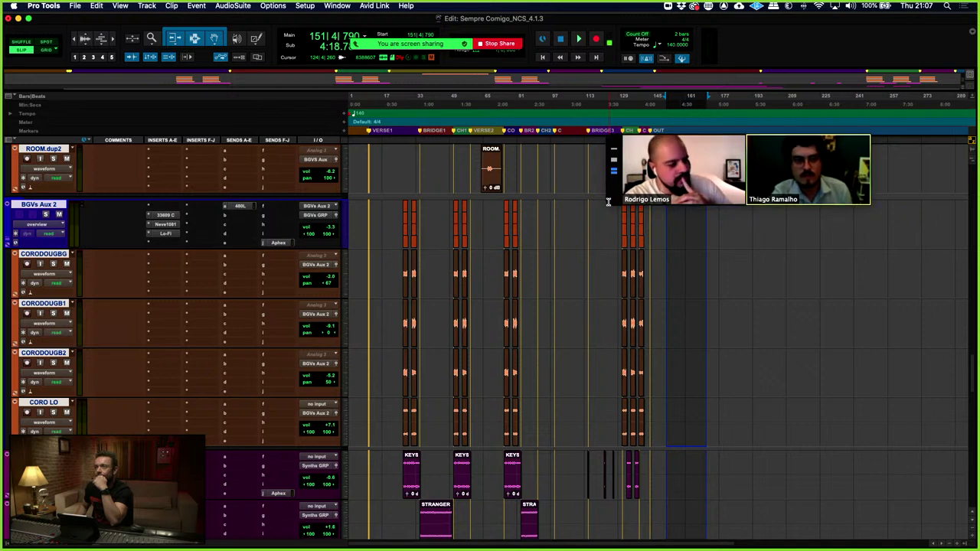
{"action": "left_click", "coordinate": [851, 6]}
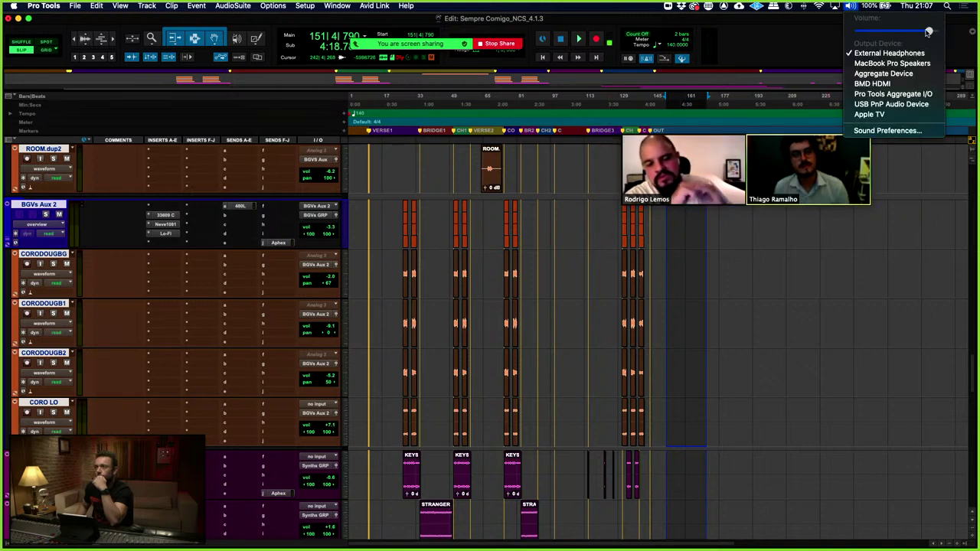
{"action": "left_click", "coordinate": [842, 59]}
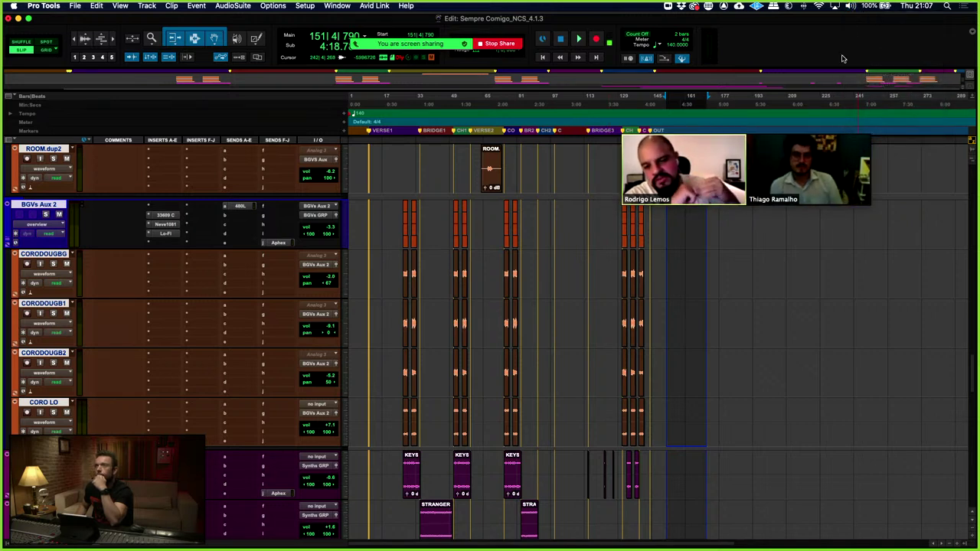
Stop sharing the screen and return to the full Zoom meeting
{"action": "mouse_move", "coordinate": [801, 158]}
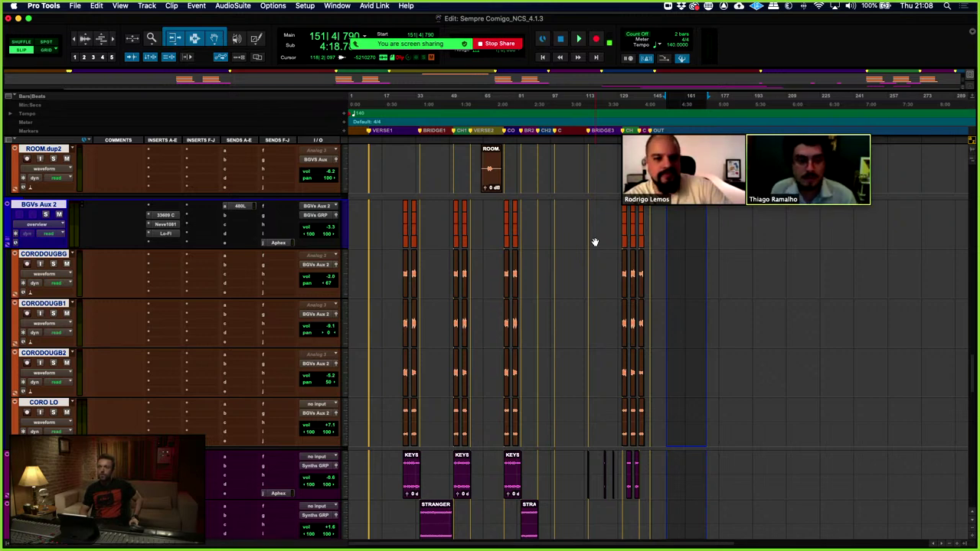
{"action": "left_click", "coordinate": [499, 42]}
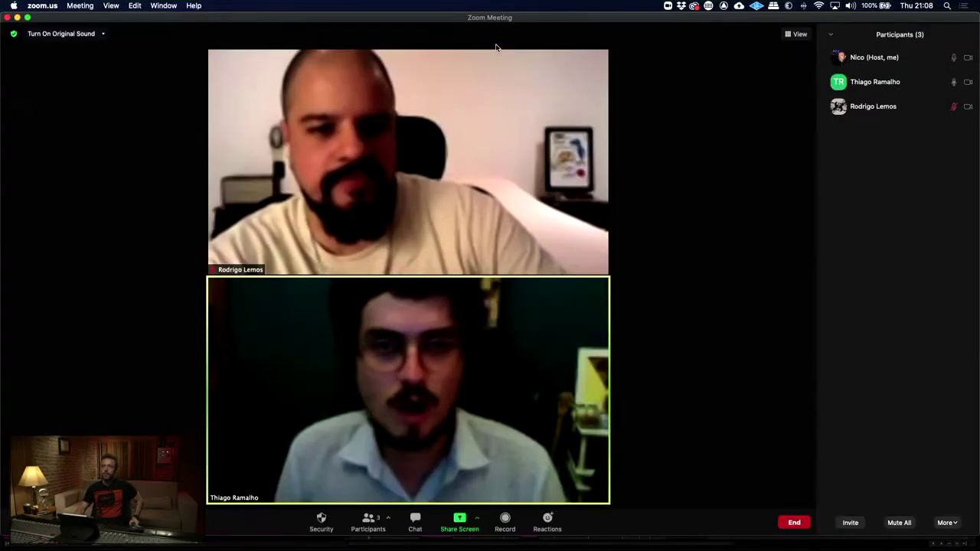